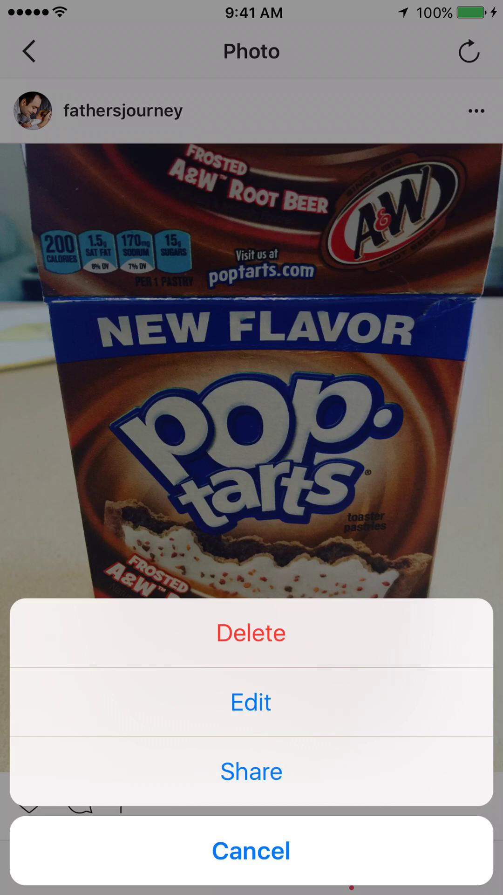
View the Camera Roll grid showing the saved desk photo, then return to the home screen.
click(252, 771)
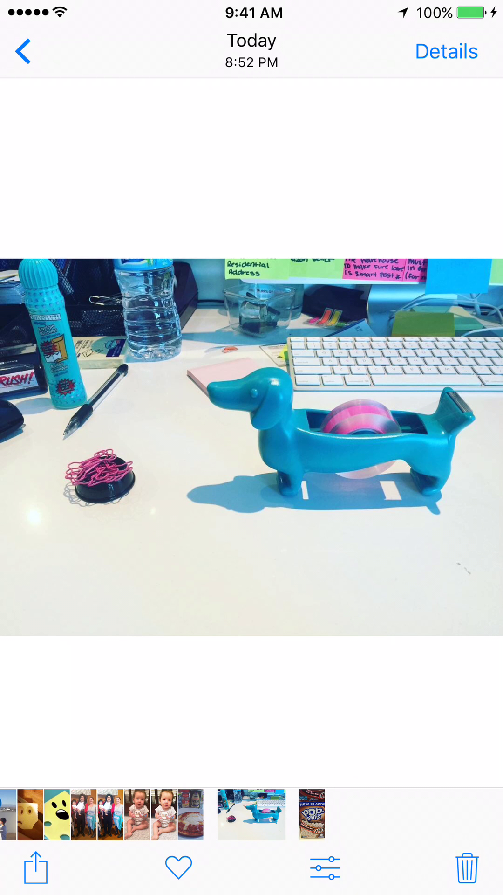
click(251, 534)
key(super)
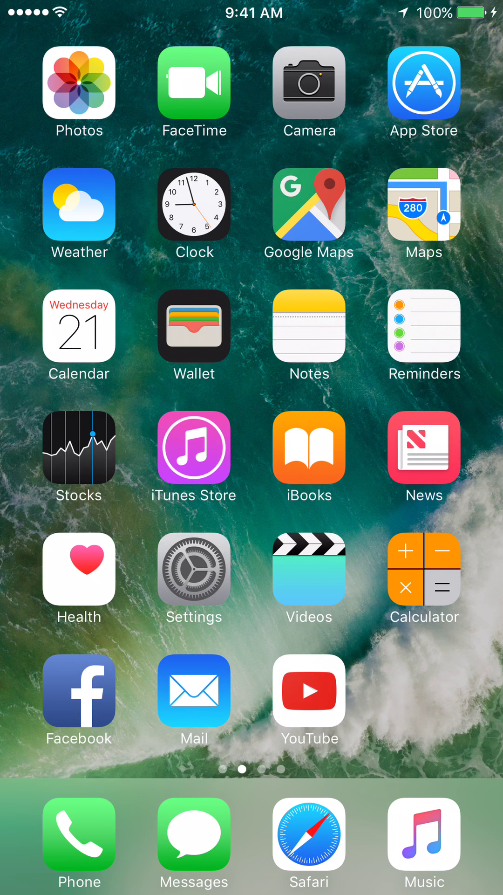
Launch PicTheSave from the home screen to paste a post link.
click(79, 691)
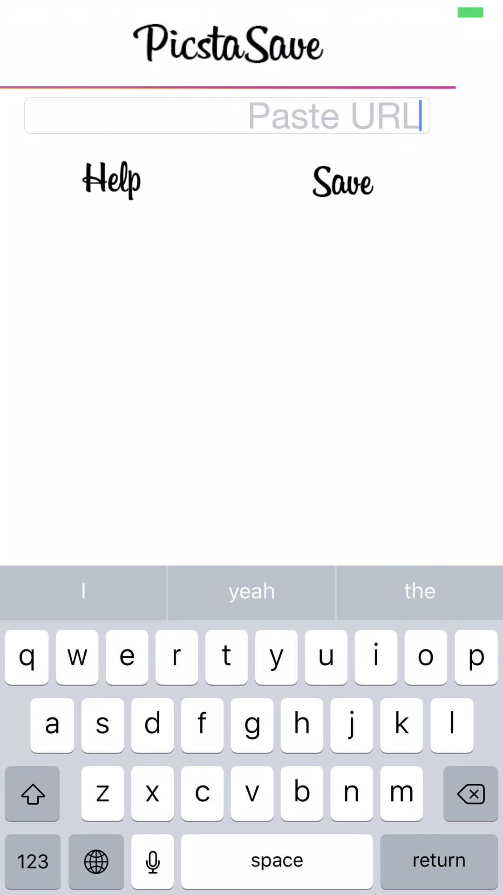